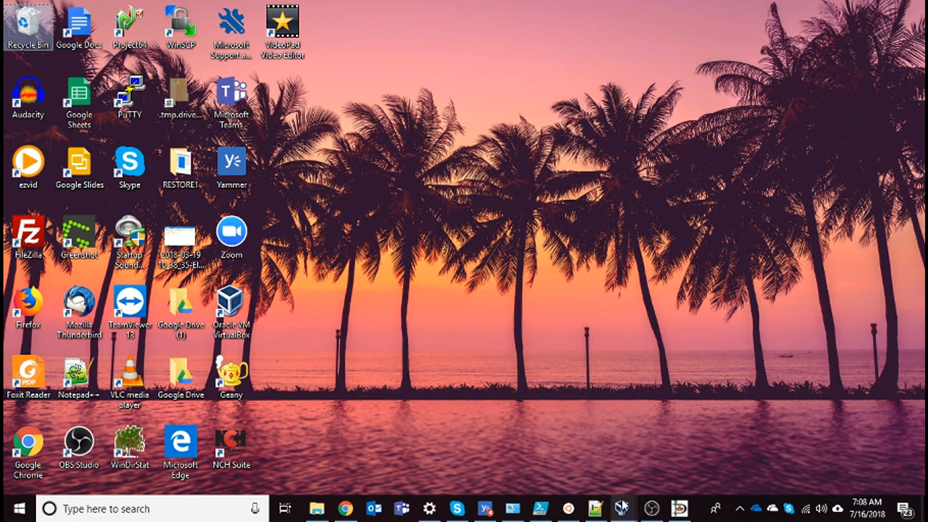
# - Switch to the Testserv1 virtual machine and check its network adapters' addresses by running ipconfig in a Command Prompt
pyautogui.moveTo(622, 506)
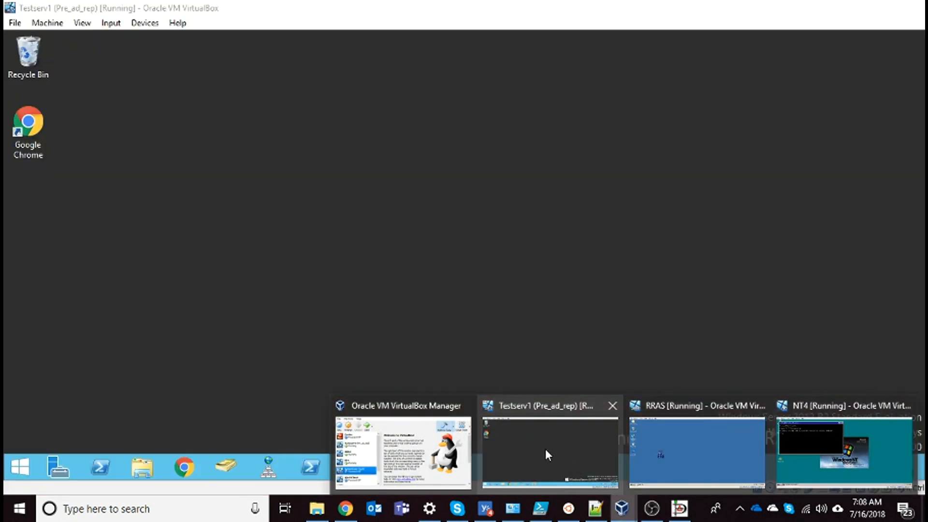
pyautogui.click(545, 449)
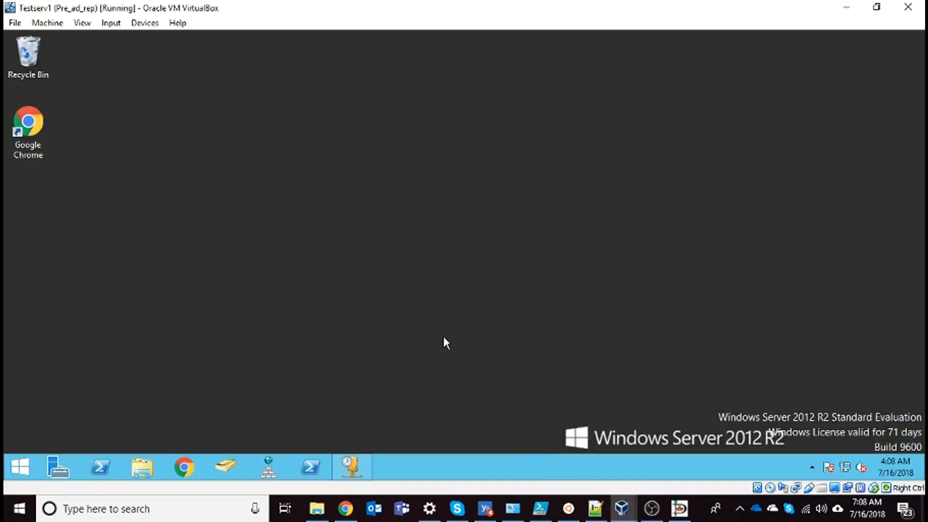
pyautogui.rightClick(11, 469)
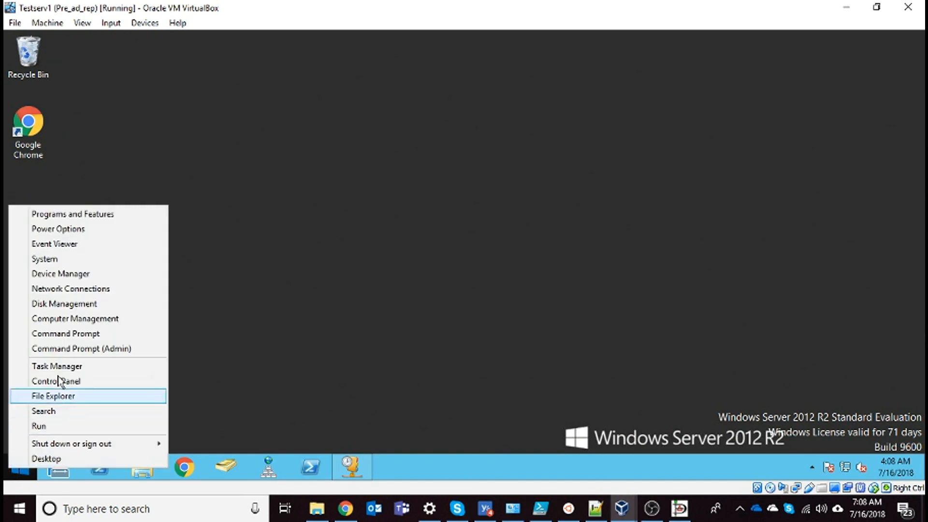
pyautogui.click(74, 333)
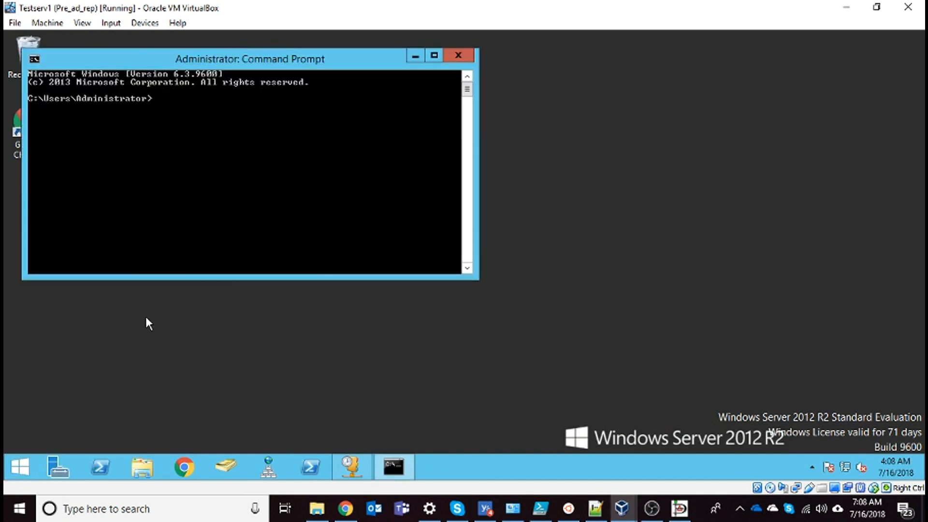
pyautogui.write('ipconfg')
pyautogui.press('BackSpace')
pyautogui.press('BackSpace')
pyautogui.press('BackSpace')
pyautogui.write('nfig')
pyautogui.press('Return')
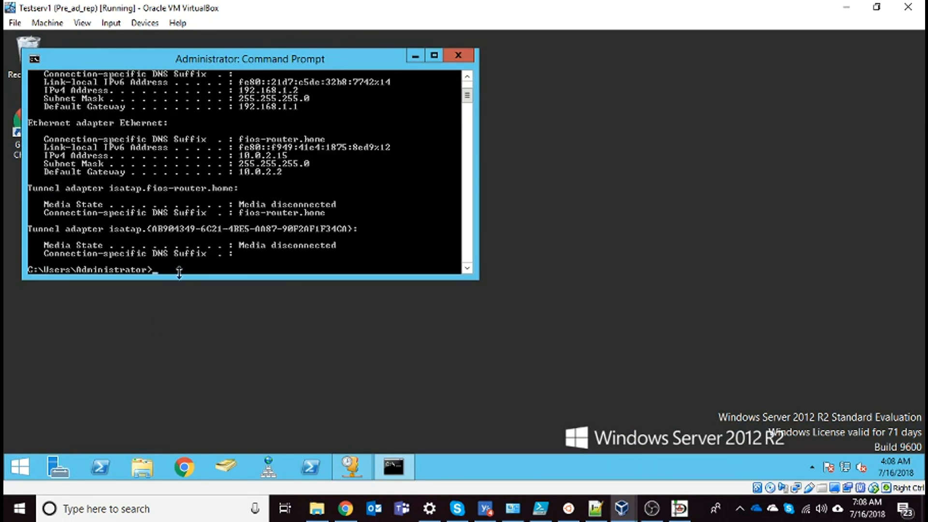
pyautogui.scroll(1, 238, 211)
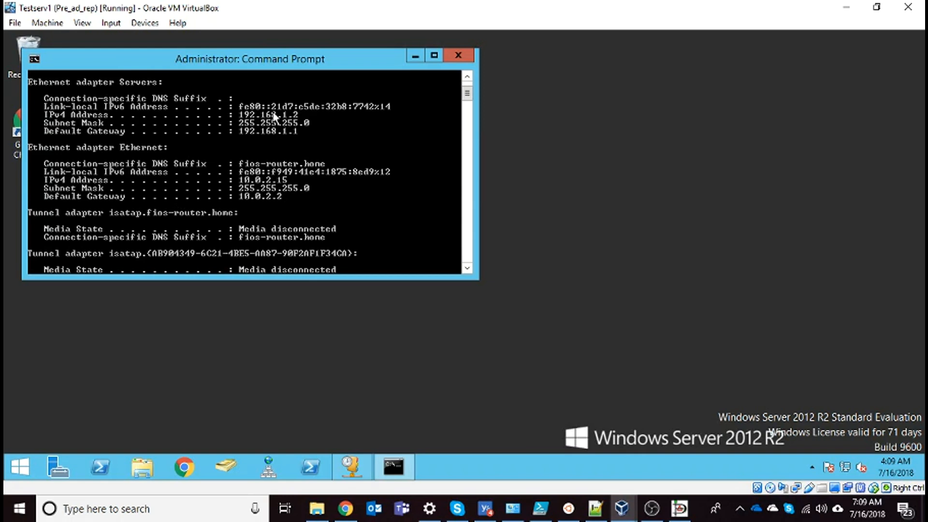
# - Minimize the Command Prompt and review the broadcast scope's options in the DHCP console
pyautogui.click(414, 59)
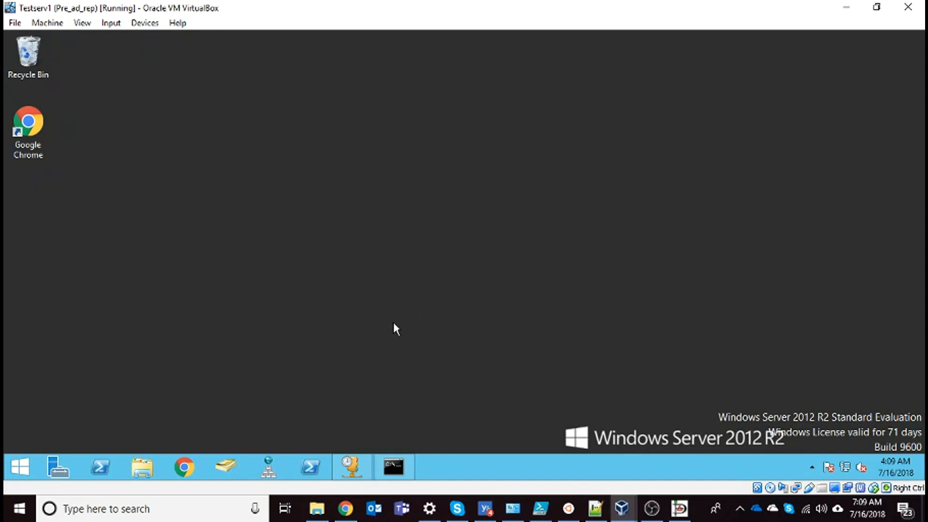
pyautogui.click(352, 466)
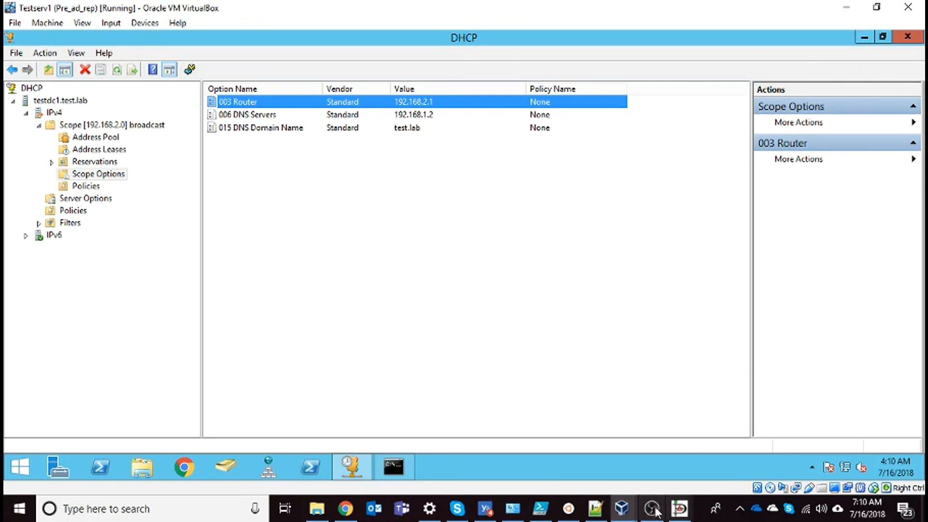
# - Switch to the RRAS virtual machine and open the Routing and Remote Access console
pyautogui.moveTo(619, 515)
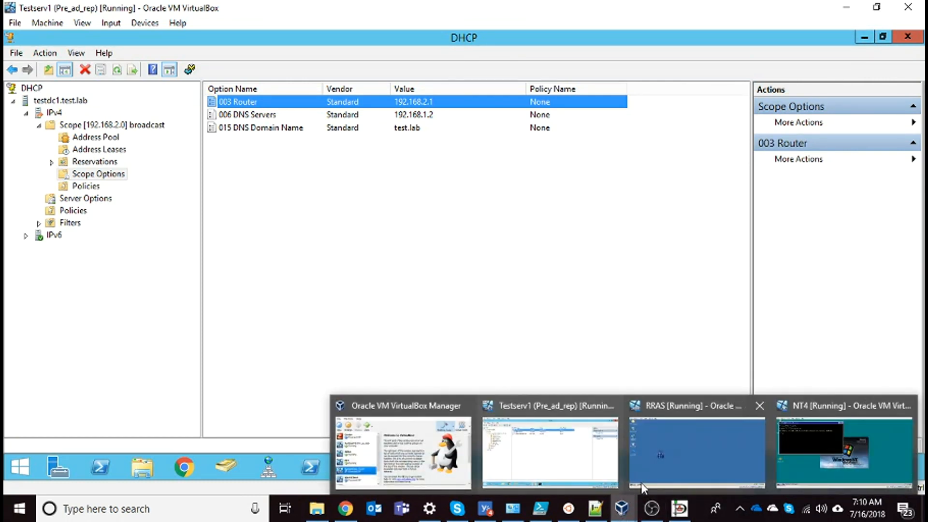
pyautogui.moveTo(683, 437)
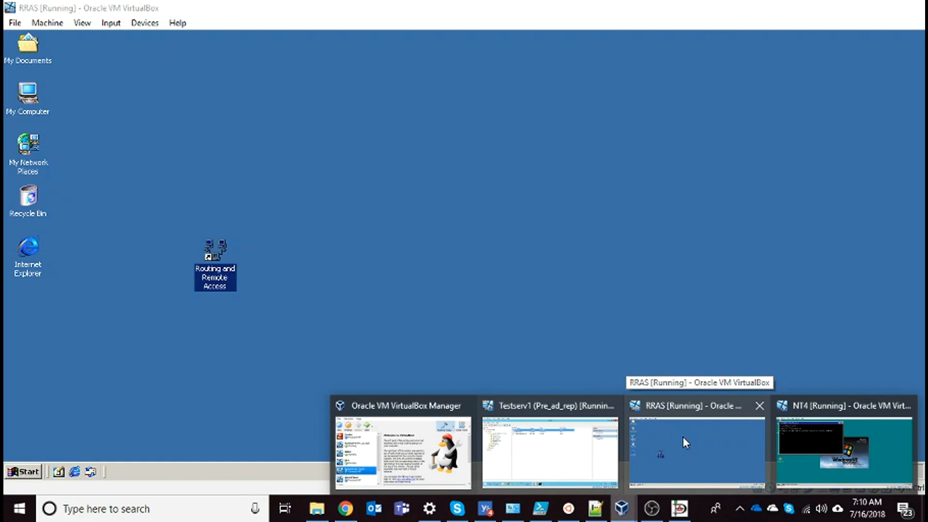
pyautogui.click(683, 437)
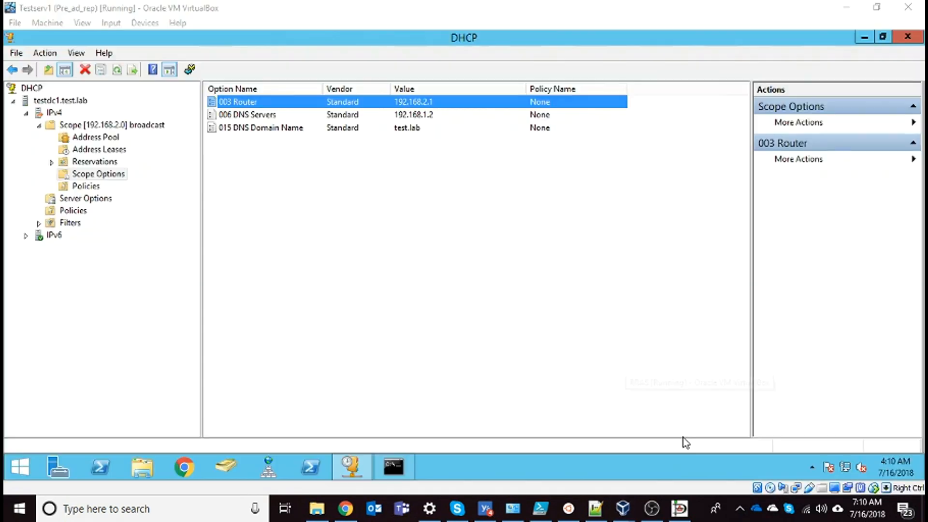
pyautogui.moveTo(623, 512)
pyautogui.click(649, 449)
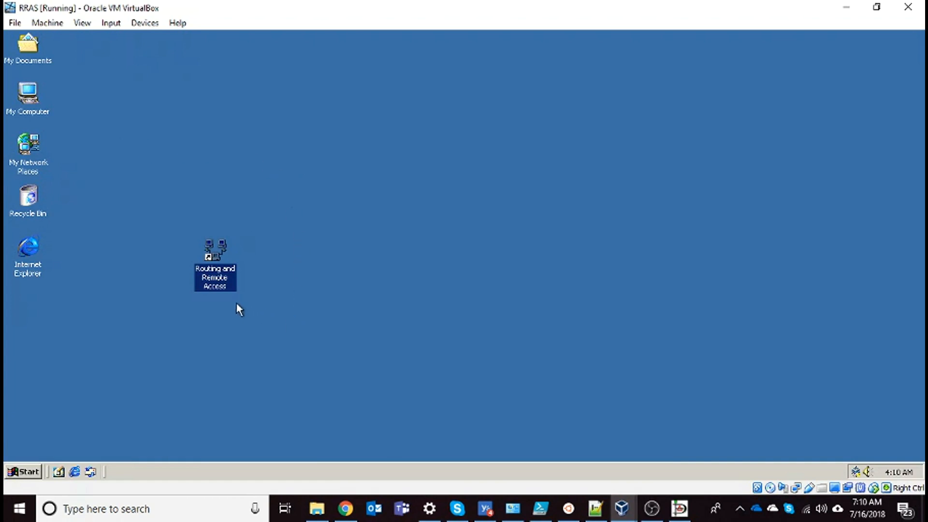
pyautogui.doubleClick(213, 287)
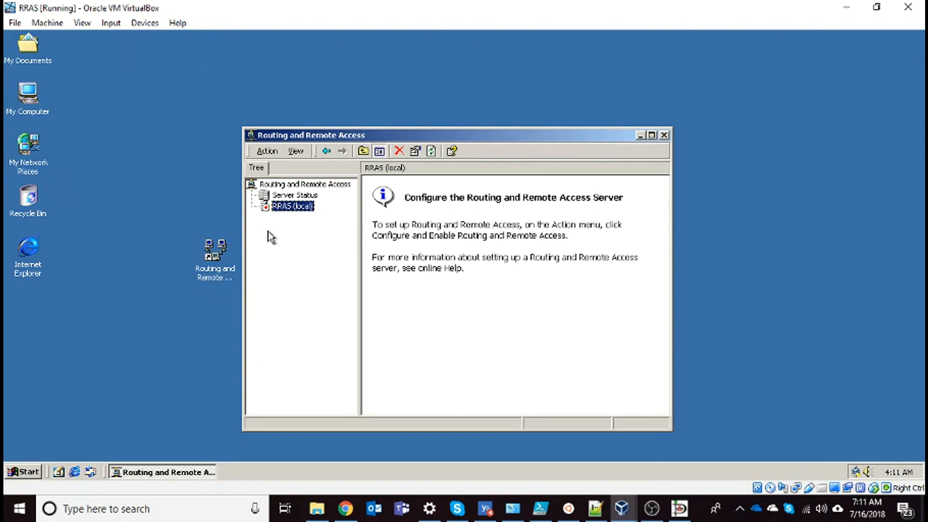
# - Configure and enable Routing and Remote Access on RRAS (local) as a network router using TCP/IP, without demand-dial connections
pyautogui.rightClick(295, 209)
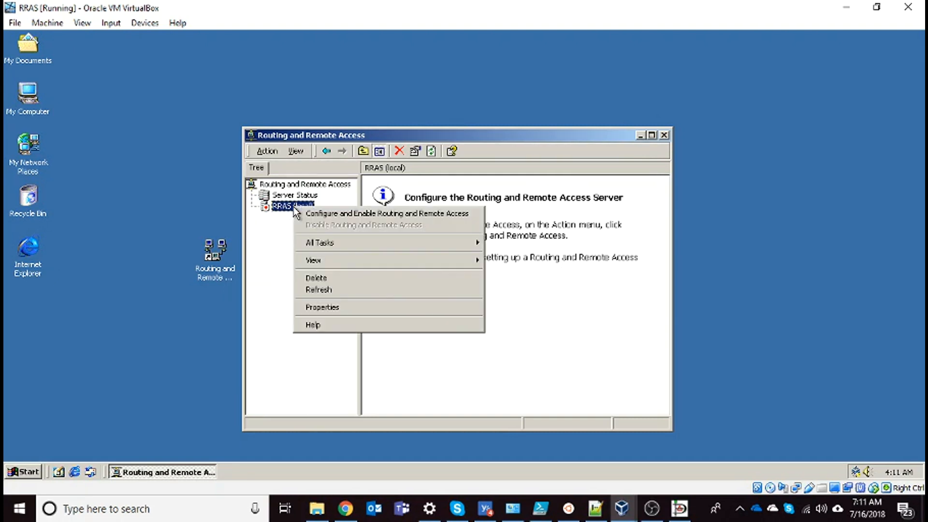
pyautogui.click(338, 217)
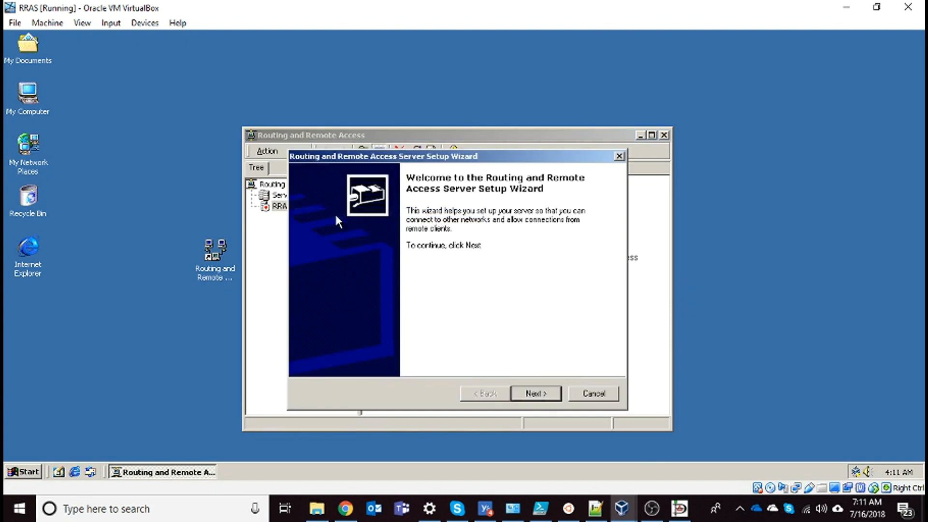
pyautogui.click(533, 393)
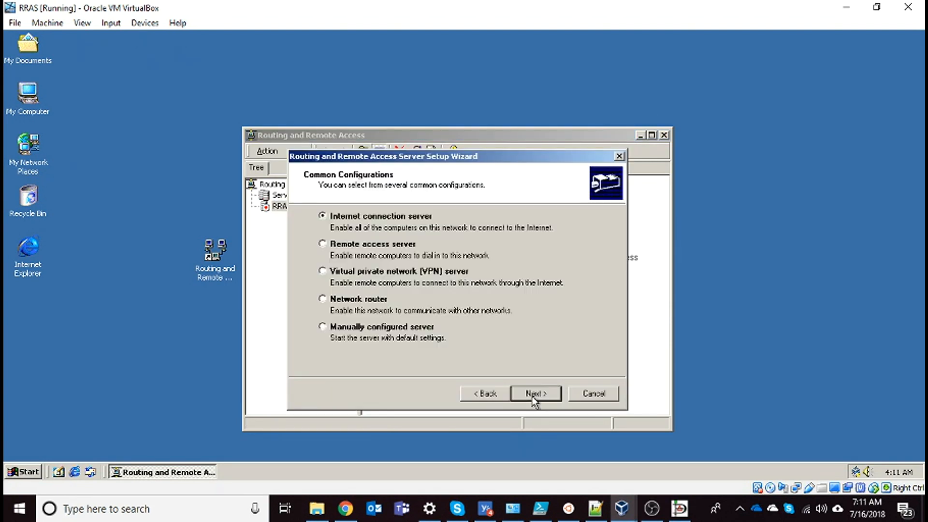
pyautogui.click(327, 299)
pyautogui.click(534, 394)
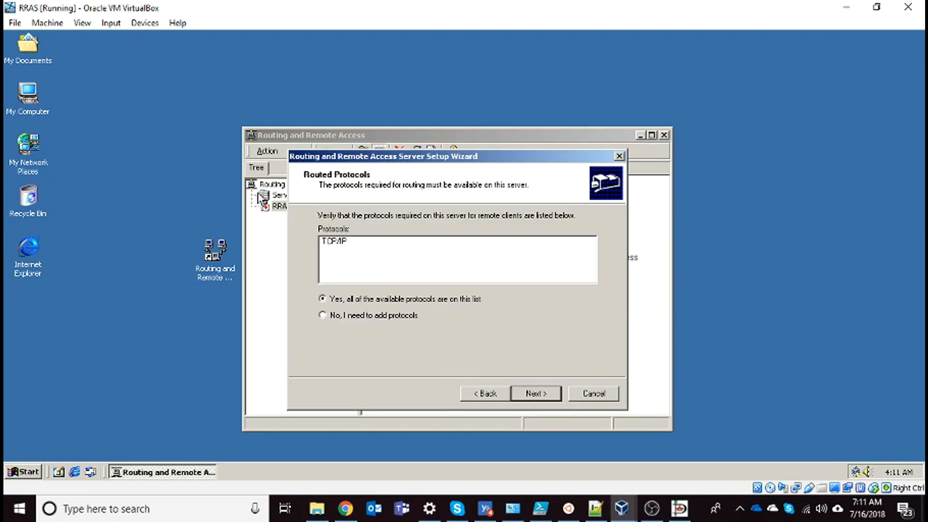
pyautogui.click(533, 394)
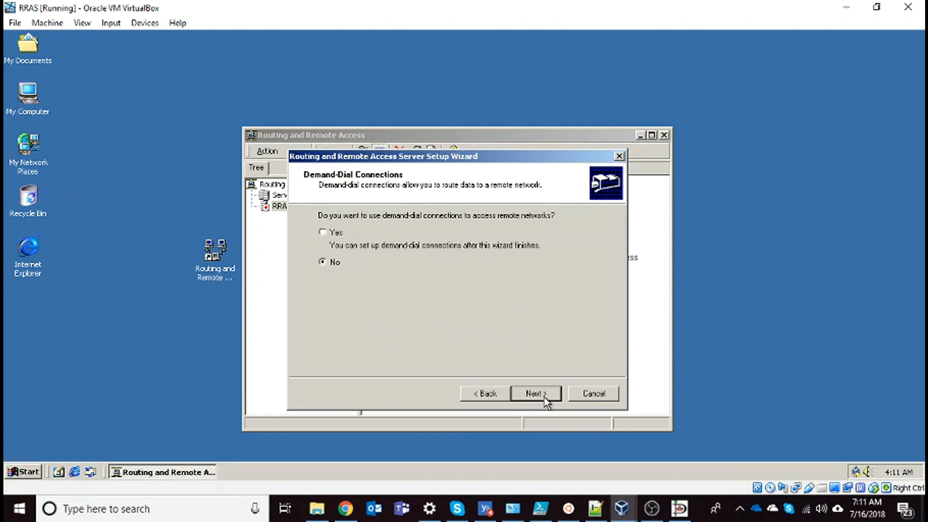
pyautogui.click(532, 395)
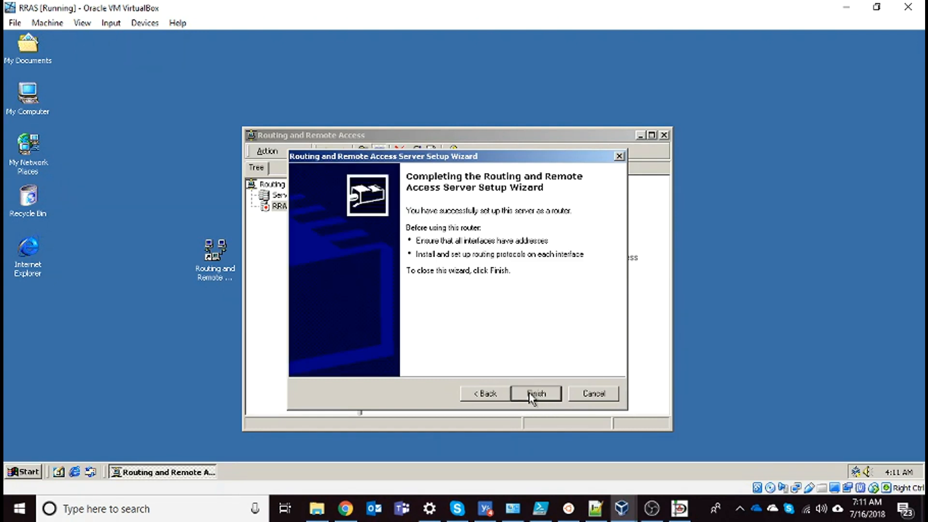
pyautogui.click(531, 395)
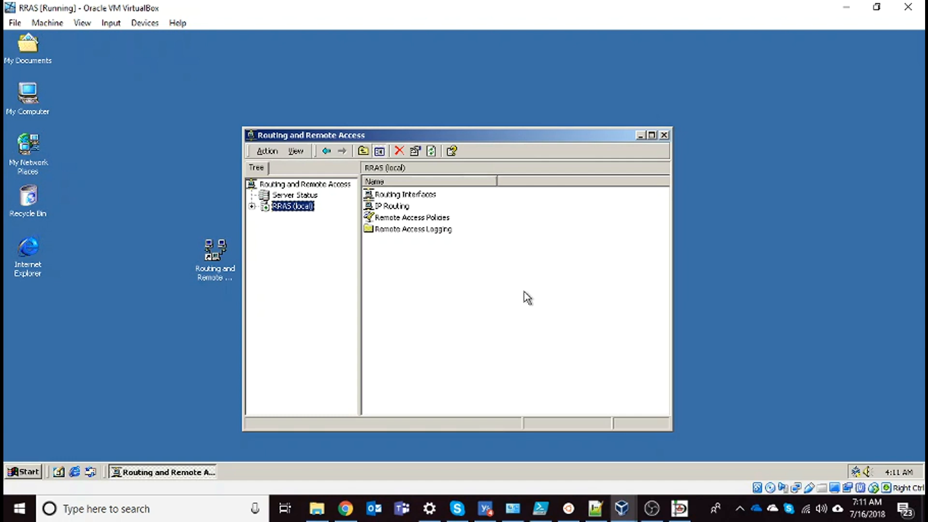
# - Expand IP Routing under RRAS (local) and add DHCP Relay Agent as a new routing protocol
pyautogui.click(251, 207)
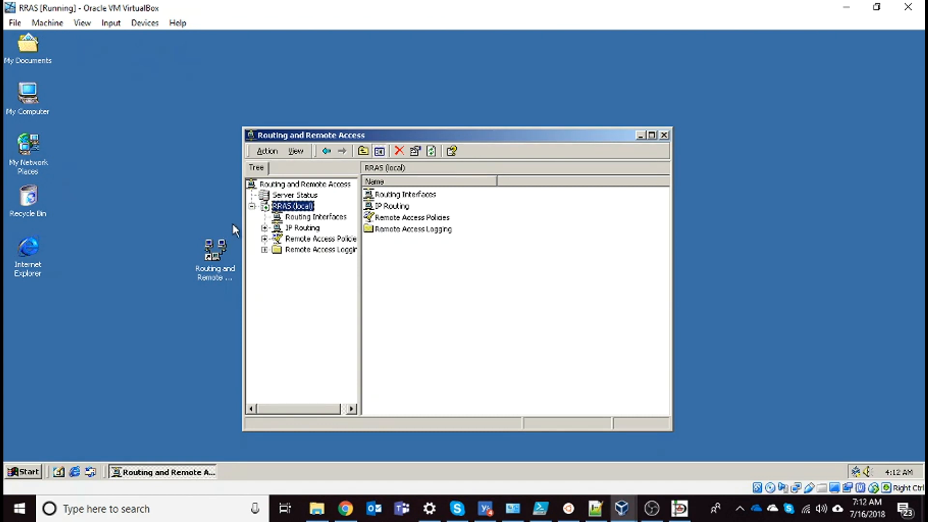
pyautogui.click(264, 228)
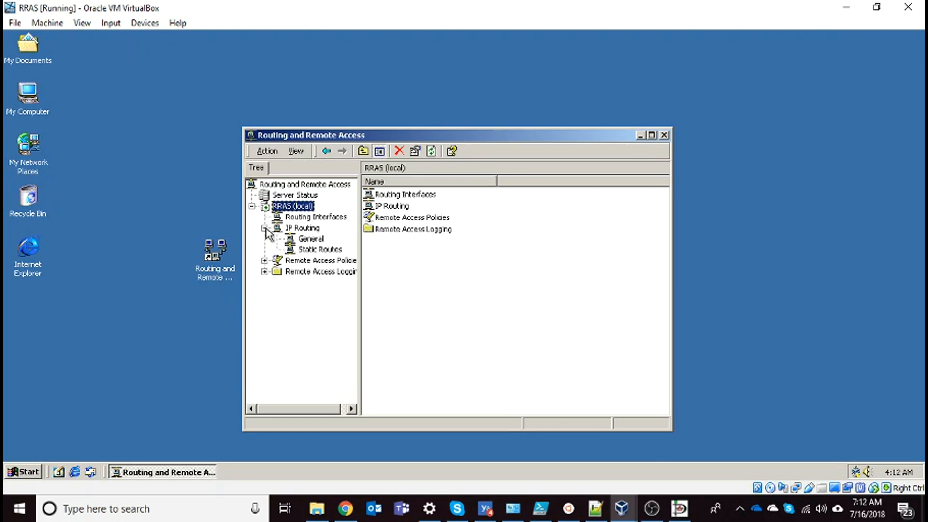
pyautogui.click(314, 240)
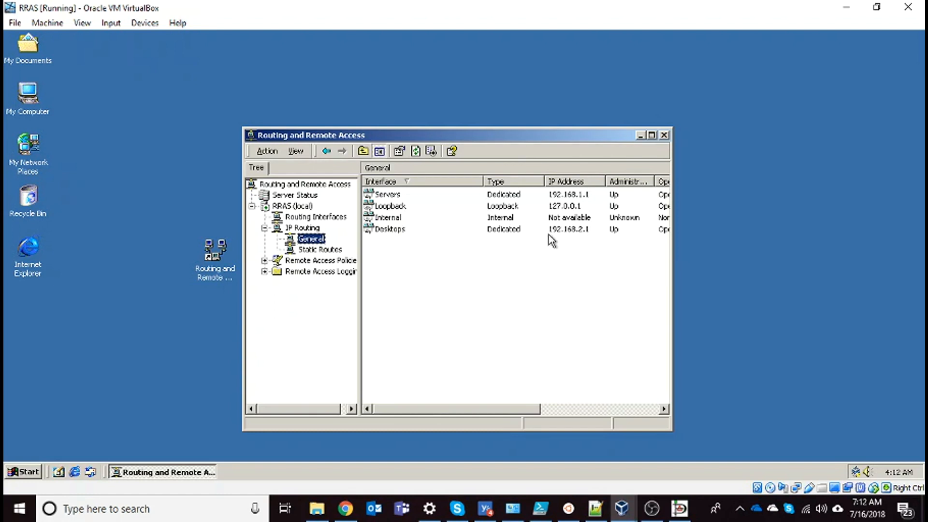
pyautogui.rightClick(305, 244)
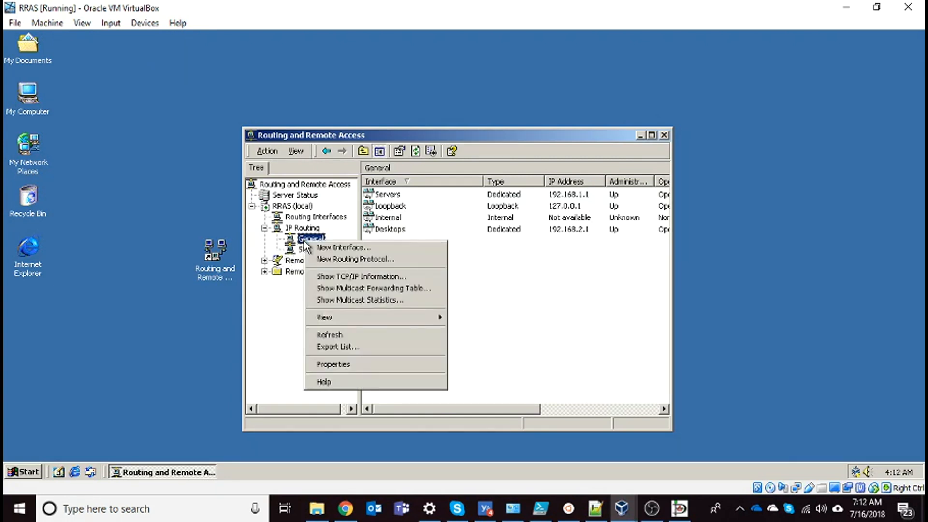
pyautogui.click(379, 261)
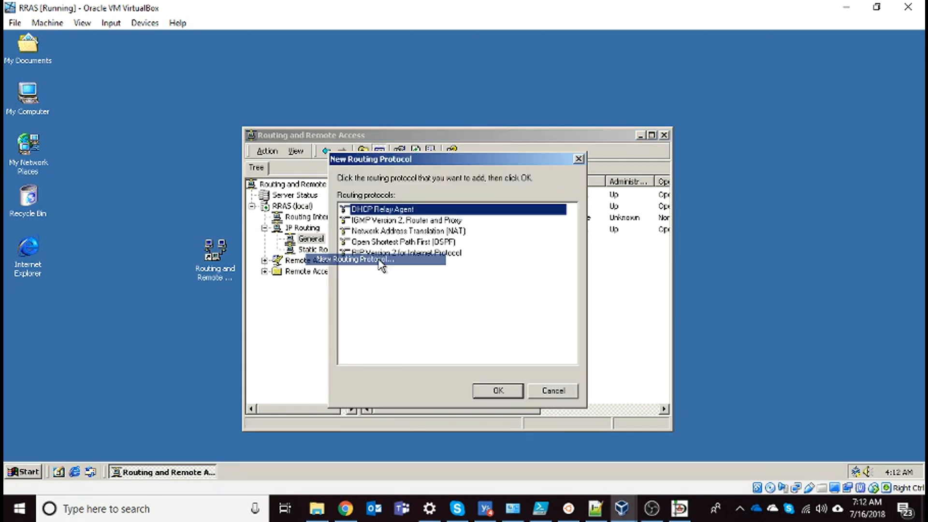
pyautogui.click(498, 395)
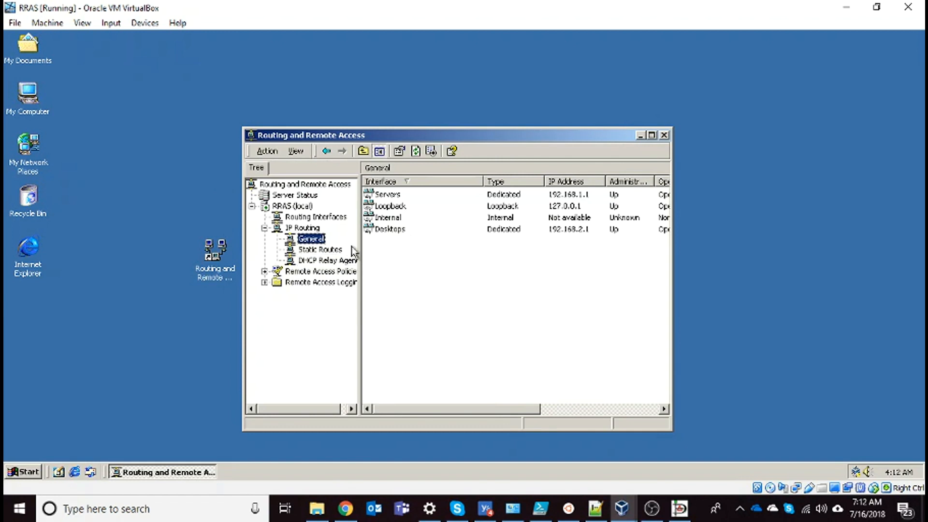
# - Add the Desktops interface to the DHCP Relay Agent, accepting the default relay settings
pyautogui.click(314, 261)
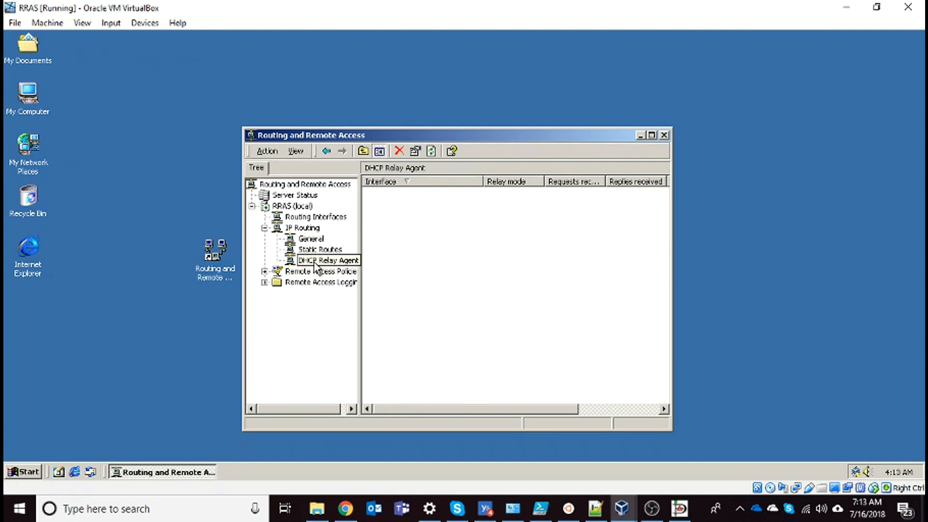
pyautogui.rightClick(315, 264)
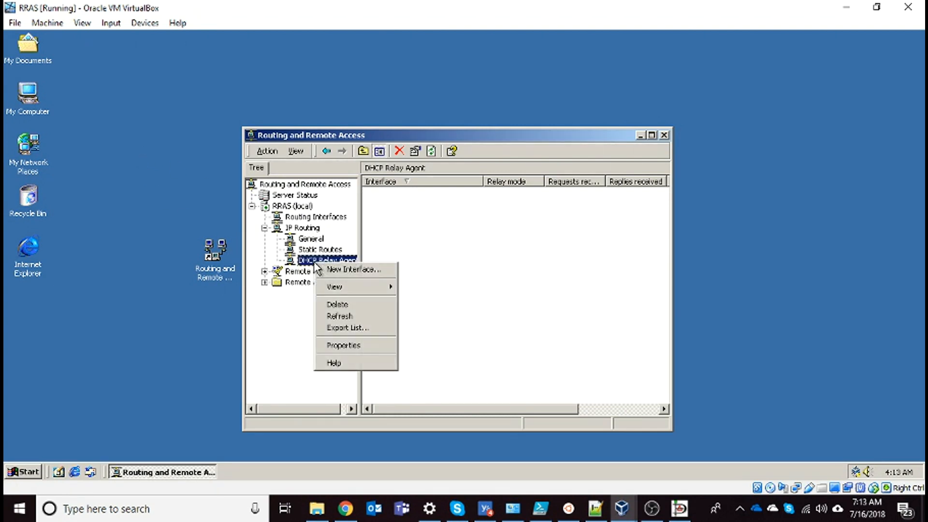
pyautogui.click(340, 272)
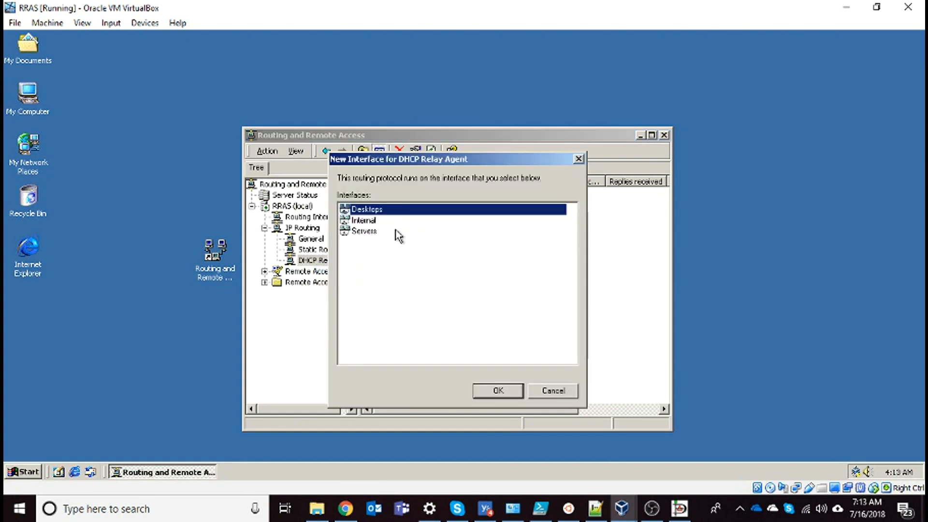
pyautogui.click(497, 391)
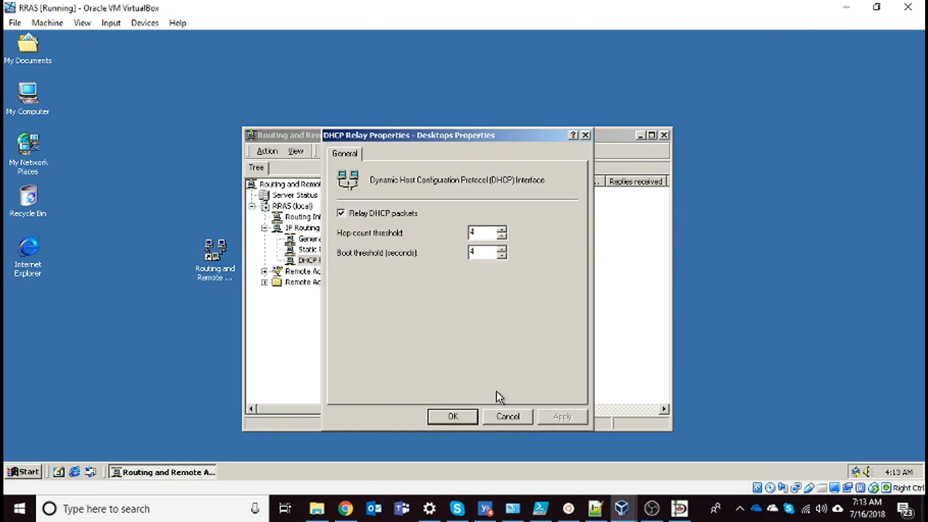
pyautogui.click(452, 418)
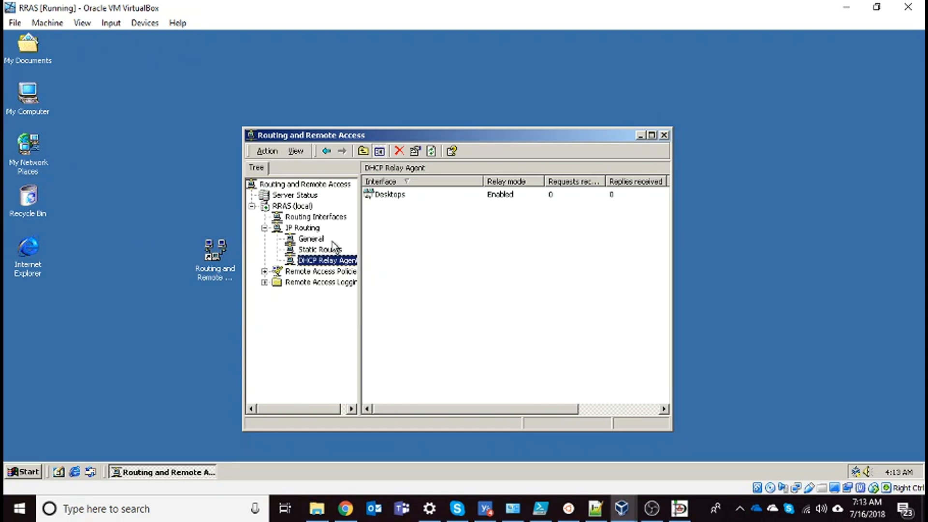
# - Add 192.168.1.2 as a server address in the DHCP Relay Agent's properties and apply the change
pyautogui.rightClick(322, 264)
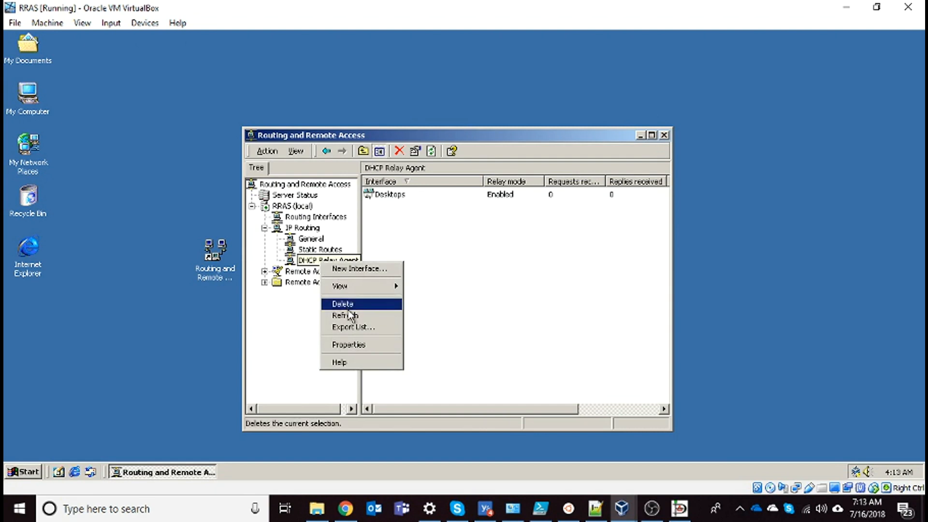
pyautogui.click(339, 348)
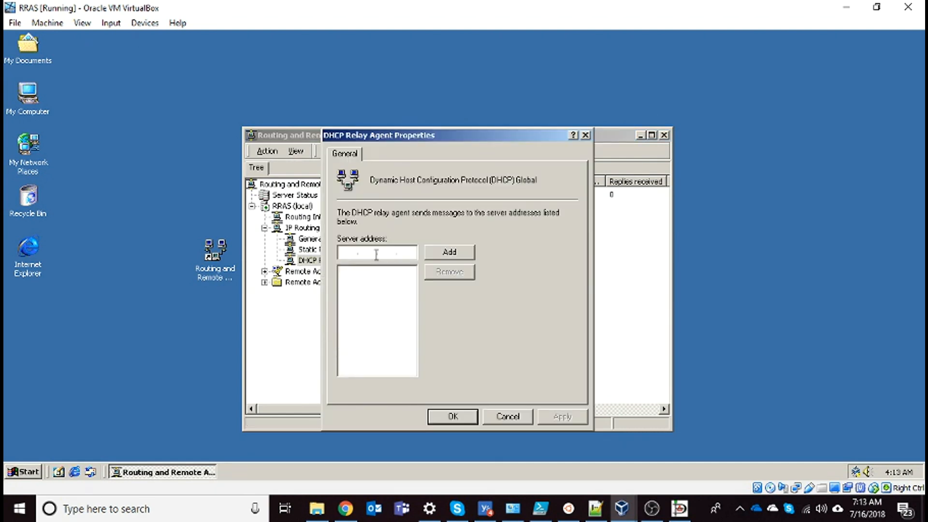
pyautogui.write('192')
pyautogui.write('168')
pyautogui.write('1')
pyautogui.write('2')
pyautogui.click(459, 252)
pyautogui.click(562, 416)
pyautogui.click(450, 417)
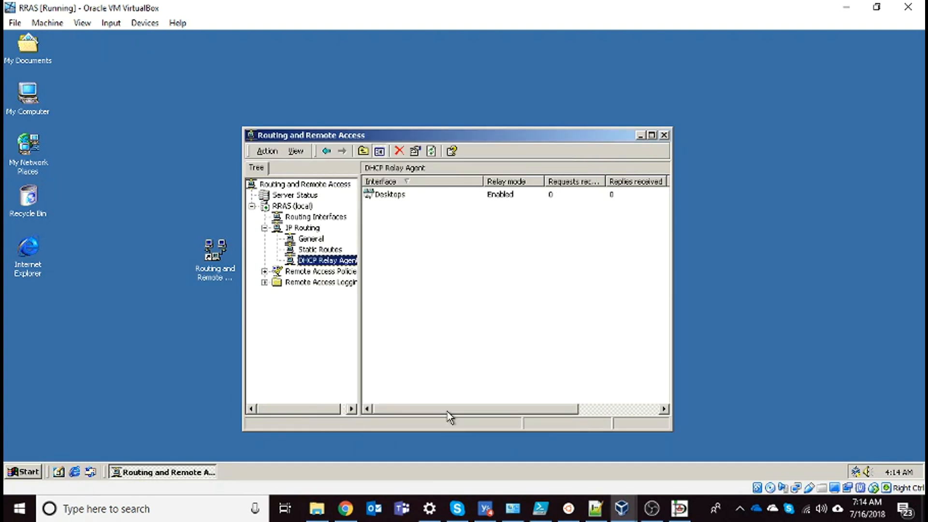
# - Switch to the NT4 virtual machine and renew its DHCP lease with ipconfig /renew in the command prompt
pyautogui.click(622, 510)
pyautogui.click(839, 460)
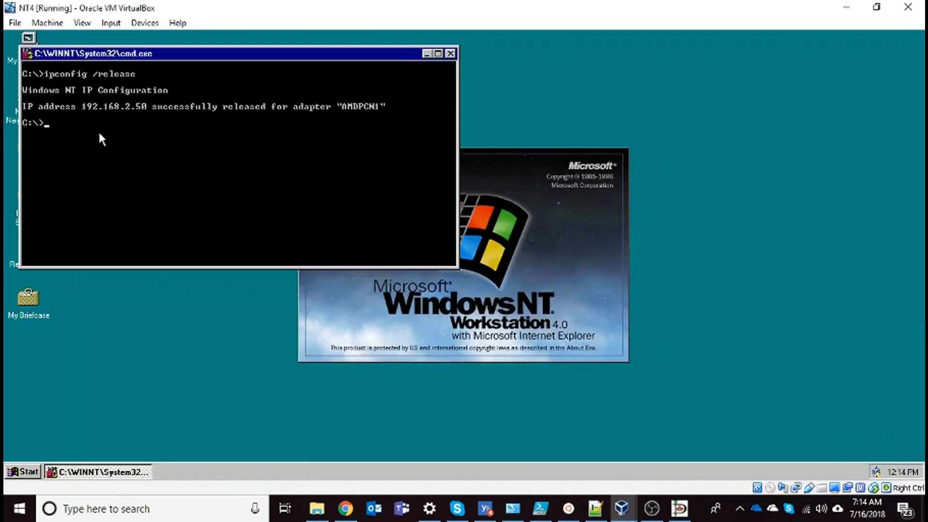
pyautogui.write('ipconfig /renew')
pyautogui.press('Return')
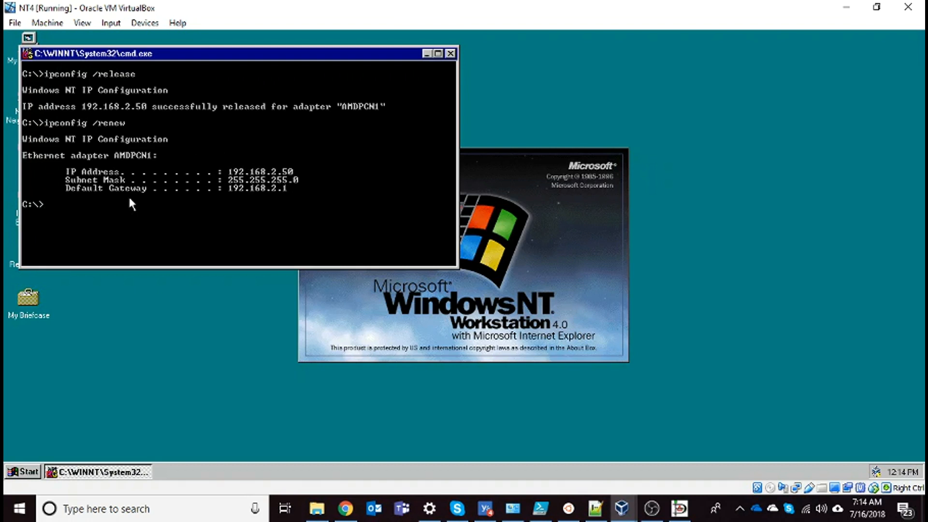
# - Ping 192.168.1.2 and testdc1.test.lab from the NT4 client to test routing and name resolution
pyautogui.write('ping 192.1')
pyautogui.press('BackSpace')
pyautogui.write('1.2')
pyautogui.press('Return')
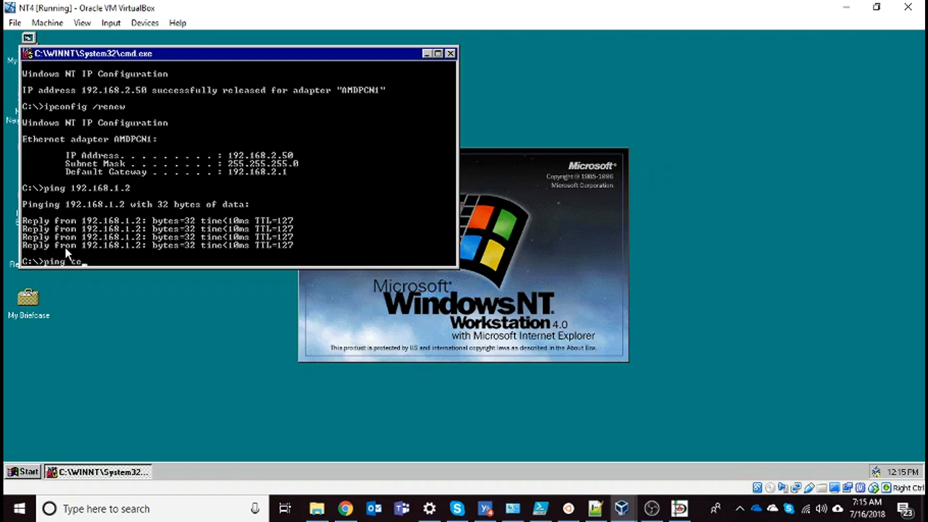
pyautogui.write('tdc1.test.lab')
pyautogui.press('Return')
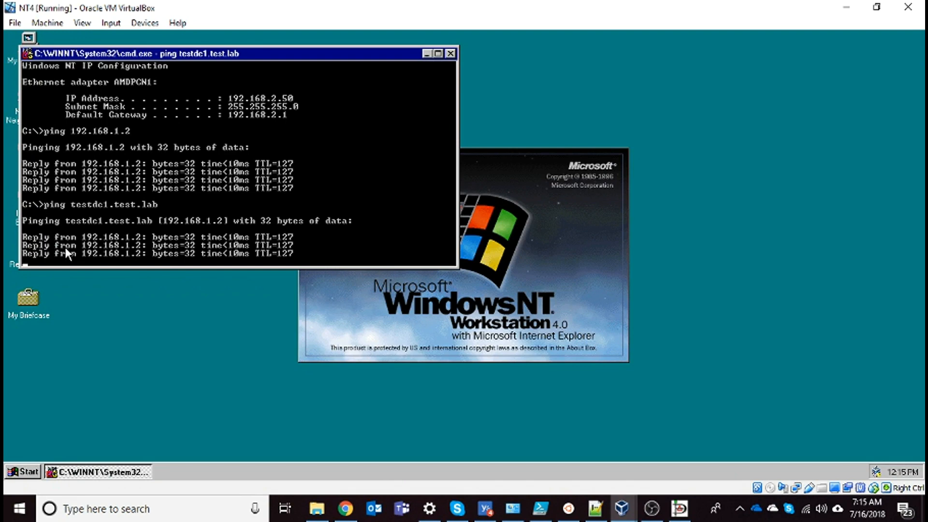
# - Minimize the NT4 command prompt and the open virtual machine windows to return to the host desktop
pyautogui.click(425, 55)
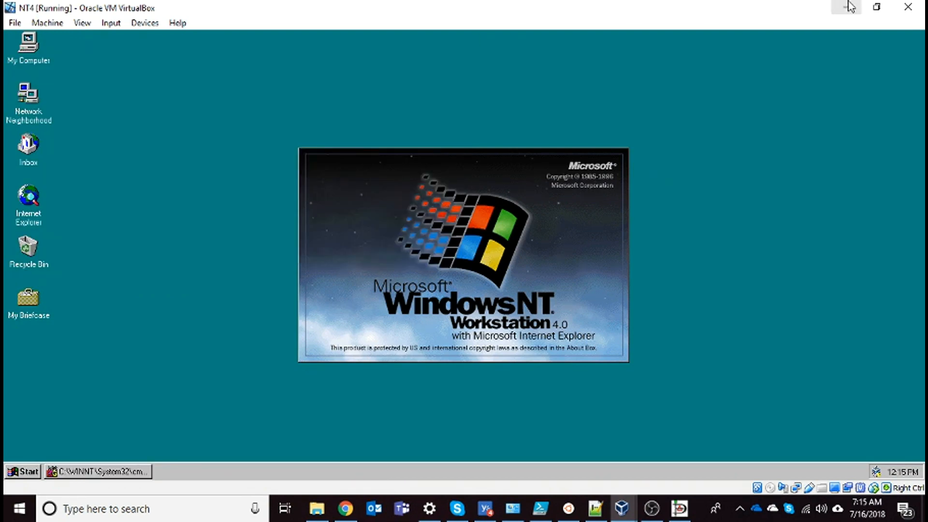
pyautogui.click(851, 6)
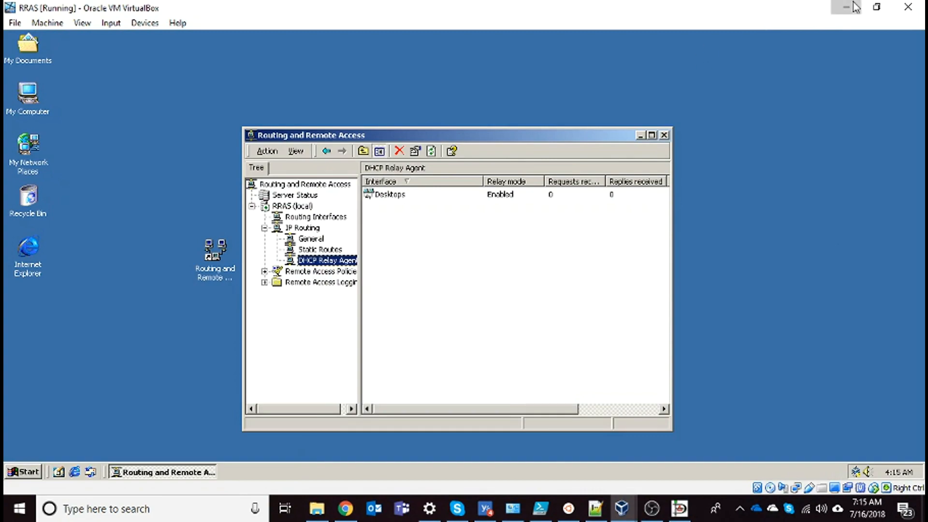
pyautogui.click(852, 6)
pyautogui.click(851, 7)
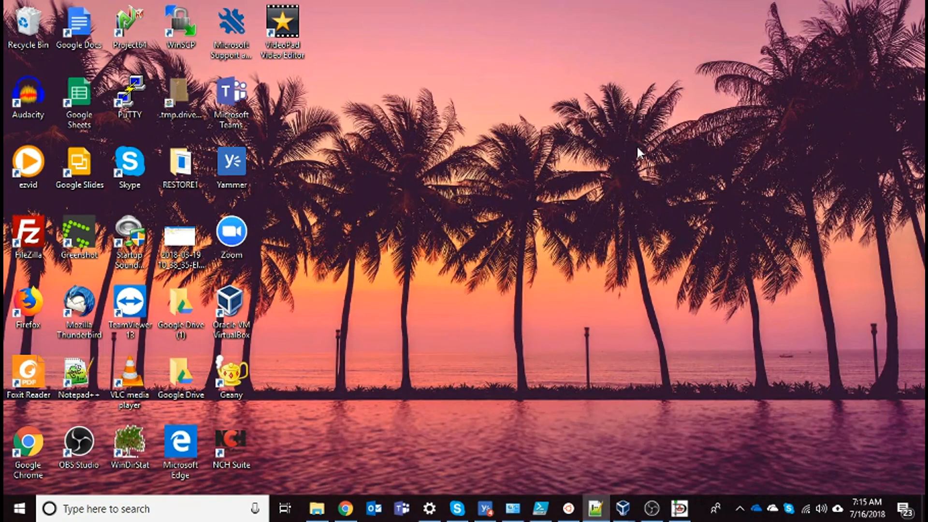